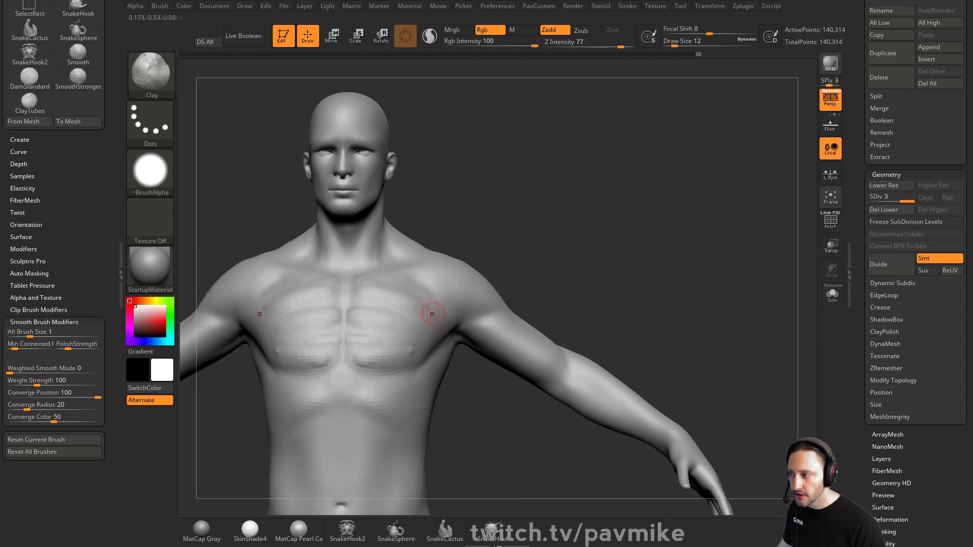
- Leave edit mode, switch to the SimpleBrush with the ~BrushAlpha alpha, and paint a test stroke beside the figure's head
drag(584, 262, 595, 274)
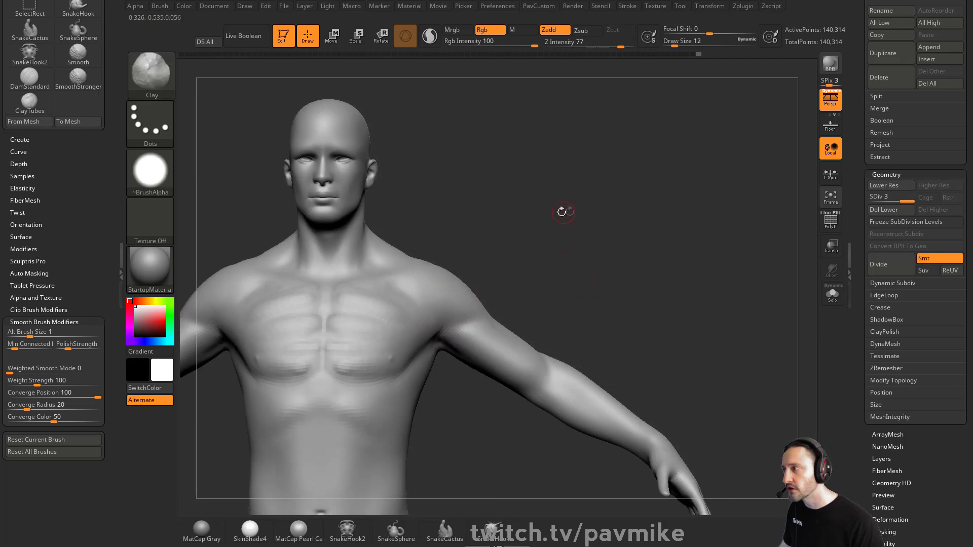
drag(563, 212, 531, 209)
click(284, 43)
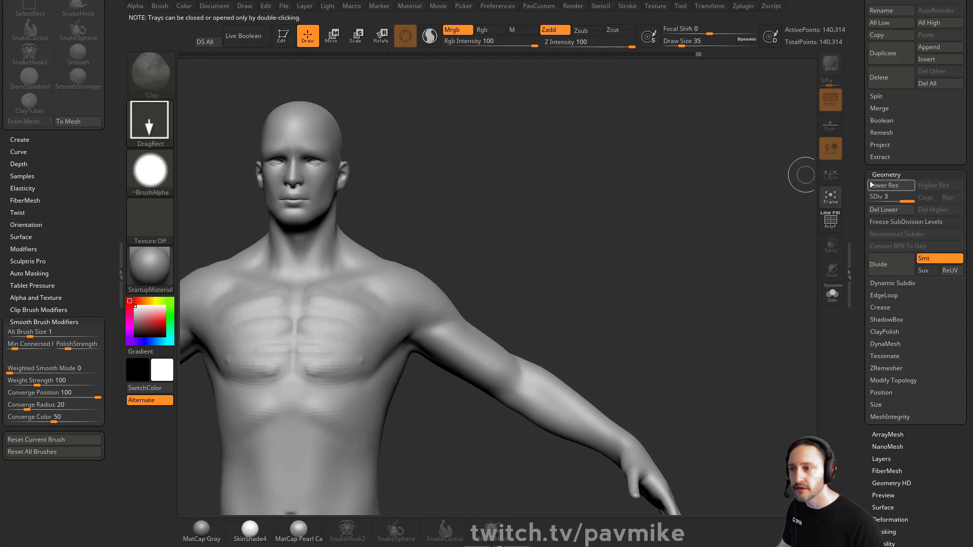
drag(857, 180, 858, 331)
click(878, 166)
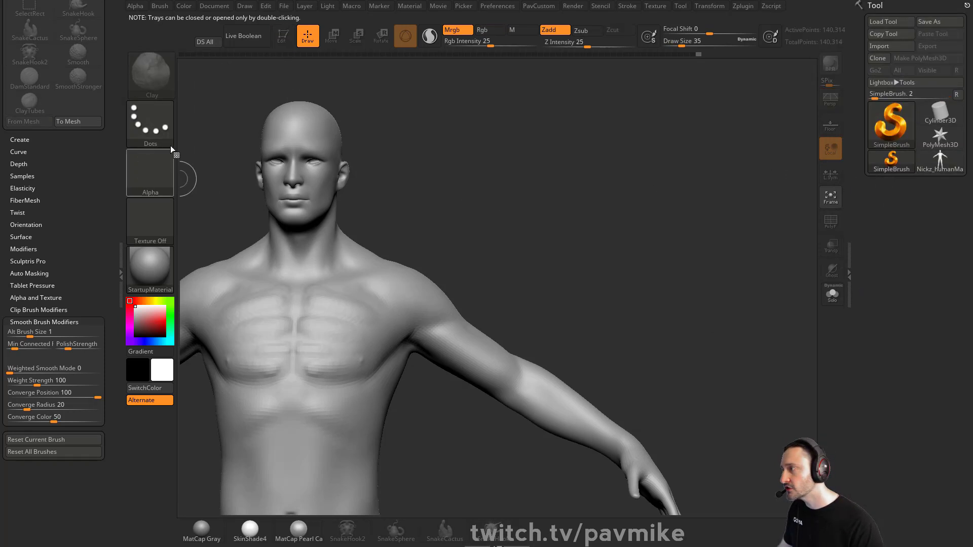
click(152, 170)
click(456, 180)
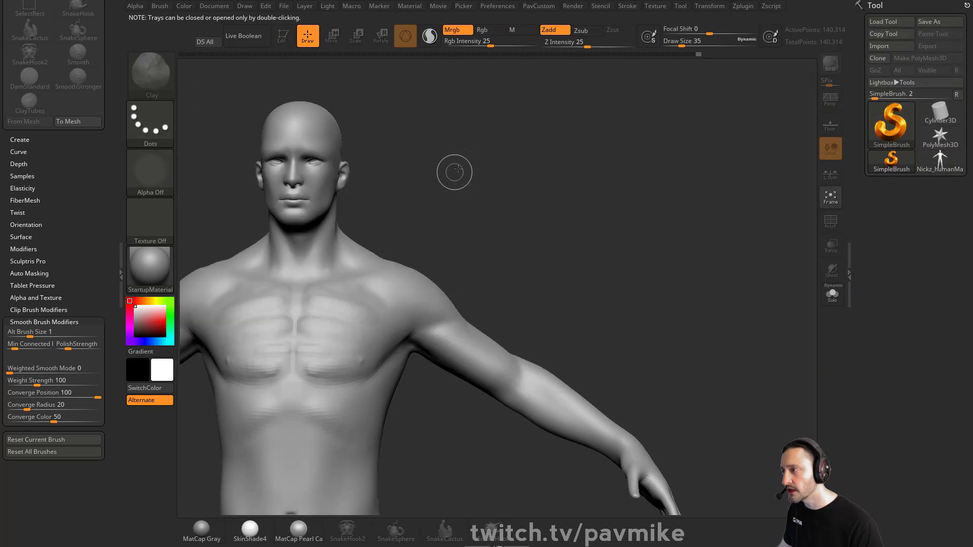
key(s)
click(529, 196)
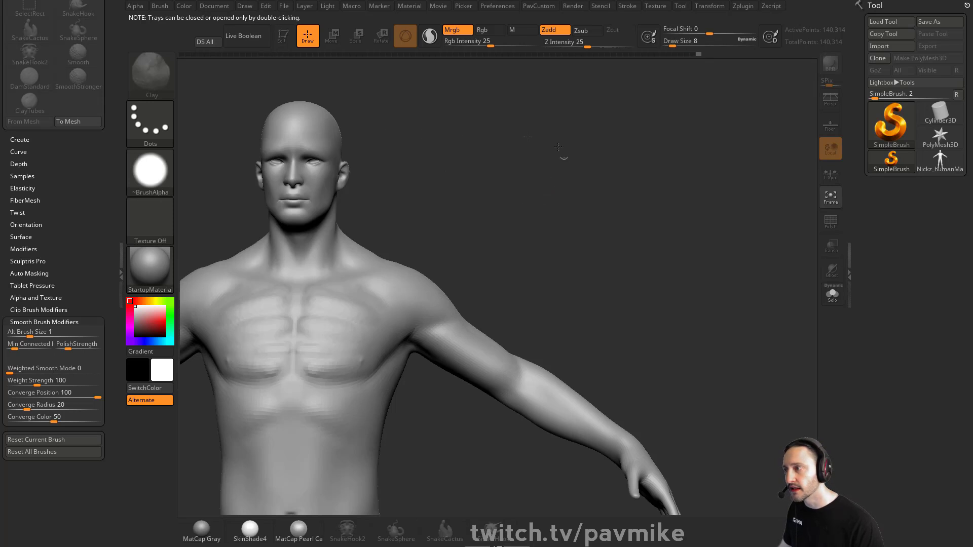
drag(393, 108, 469, 125)
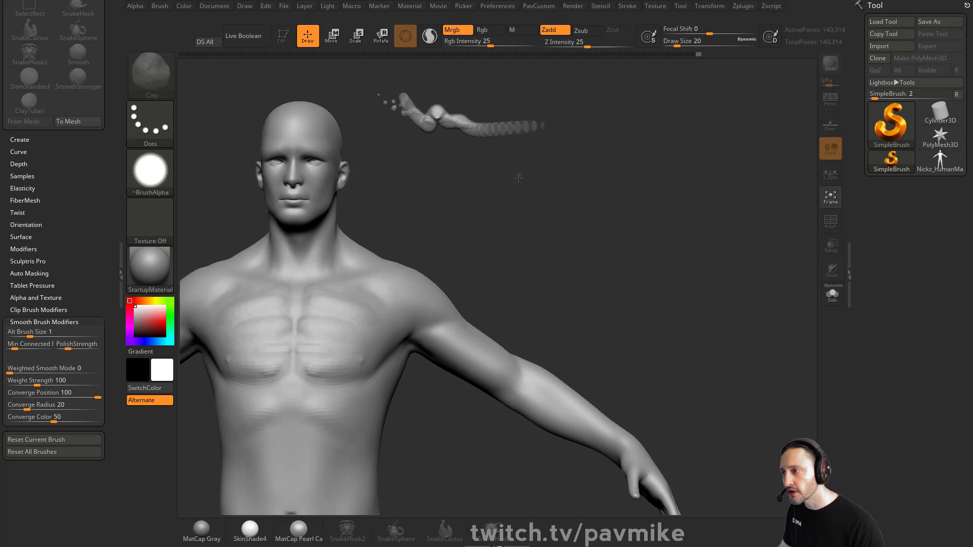
- Sketch simple bones beside the figure at draw size 20: a vertical sternum, the collarbone and the upper arm
drag(519, 175, 523, 254)
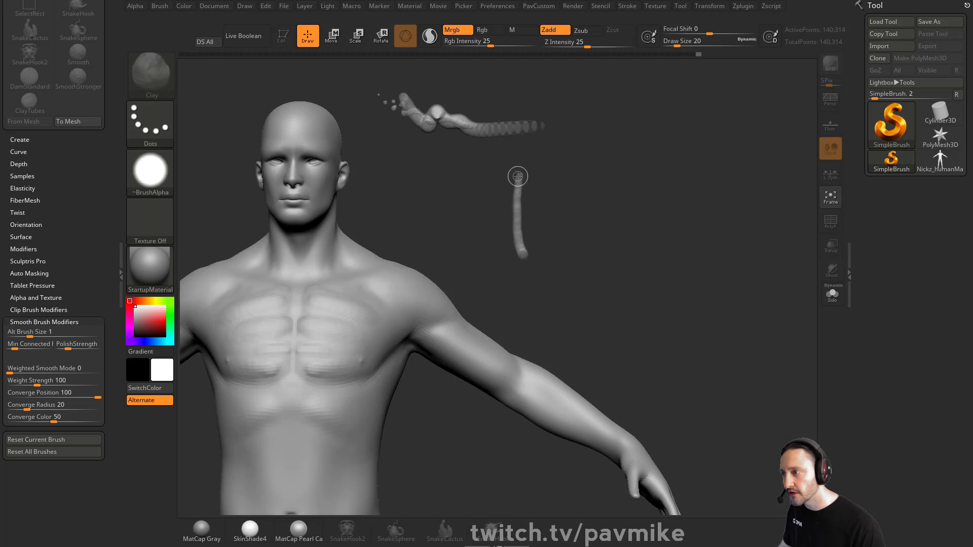
drag(542, 188, 606, 219)
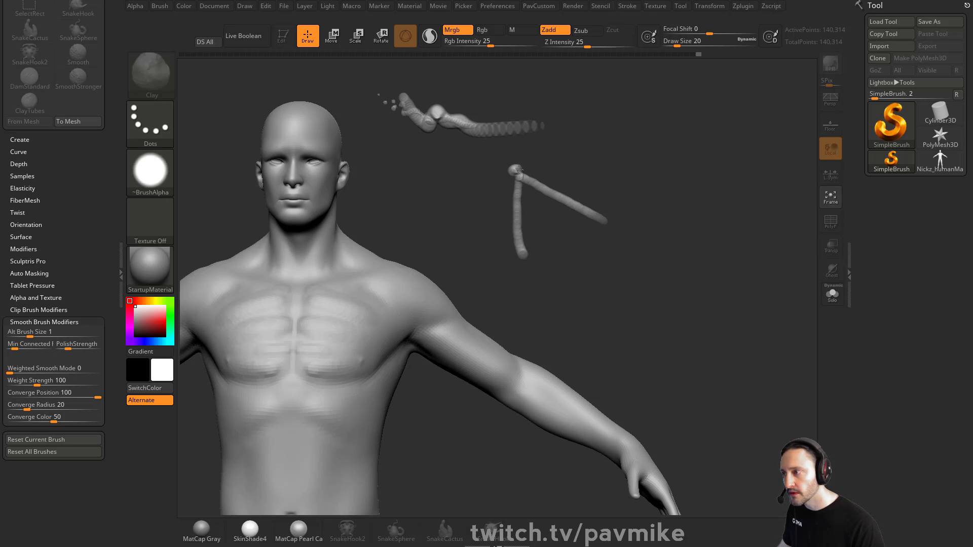
drag(519, 170, 523, 170)
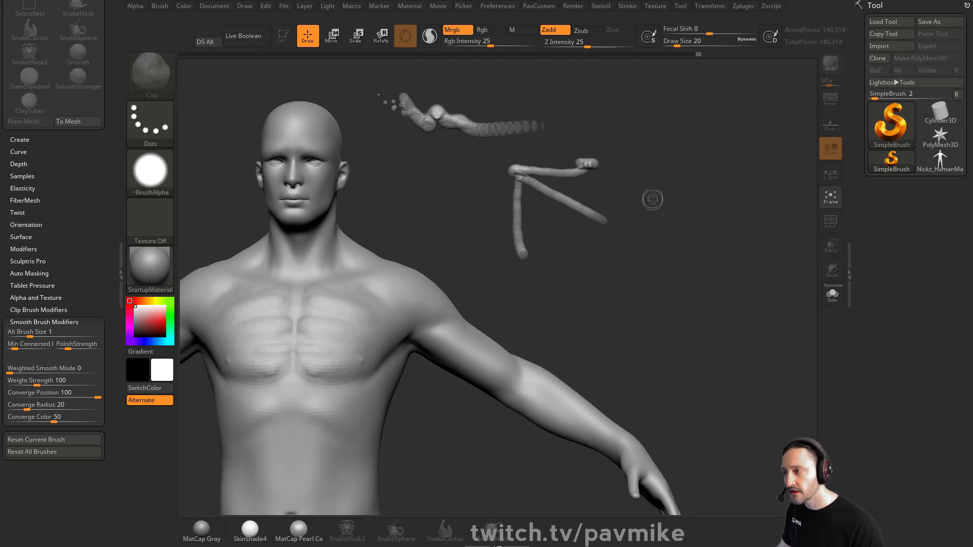
drag(600, 187, 651, 289)
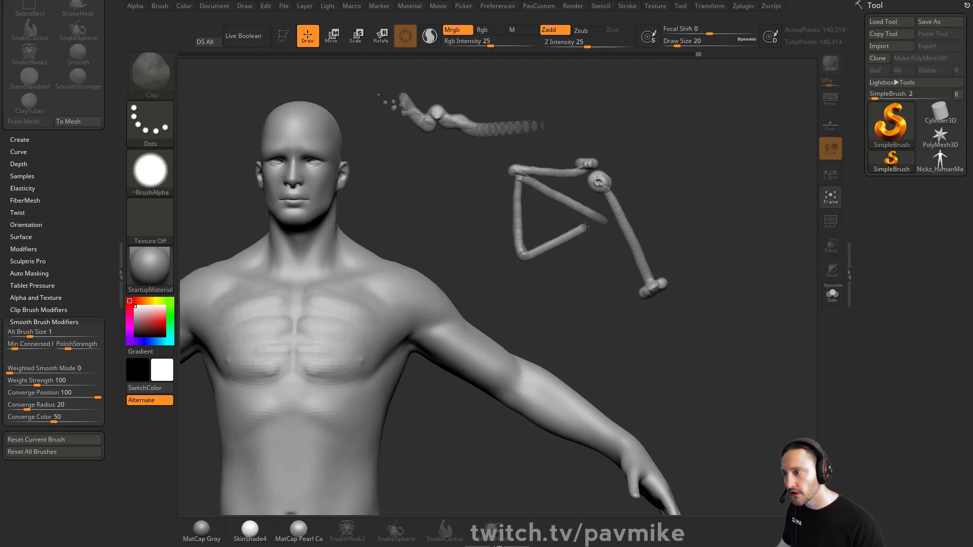
- Fill the sketch with pectoral fibres fanning from the sternum to the upper arm, and draw the deltoid over the shoulder
drag(527, 176, 614, 217)
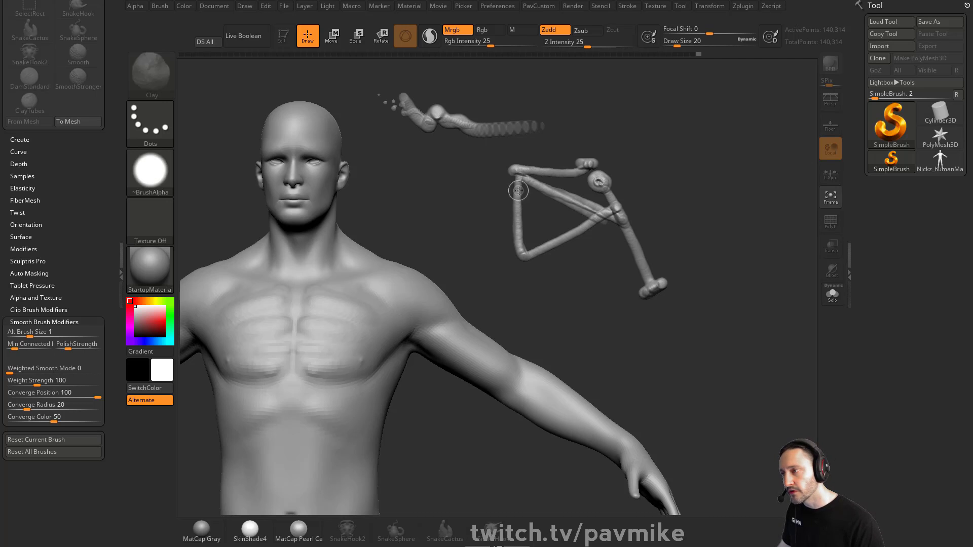
drag(519, 202, 591, 206)
drag(516, 237, 584, 215)
drag(522, 251, 584, 221)
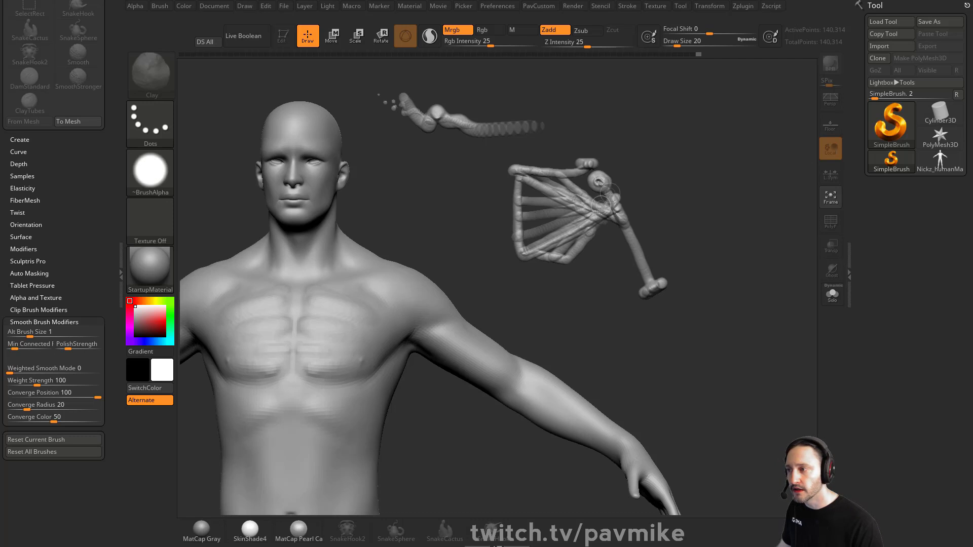
drag(526, 189, 588, 206)
drag(525, 207, 590, 213)
drag(526, 239, 588, 214)
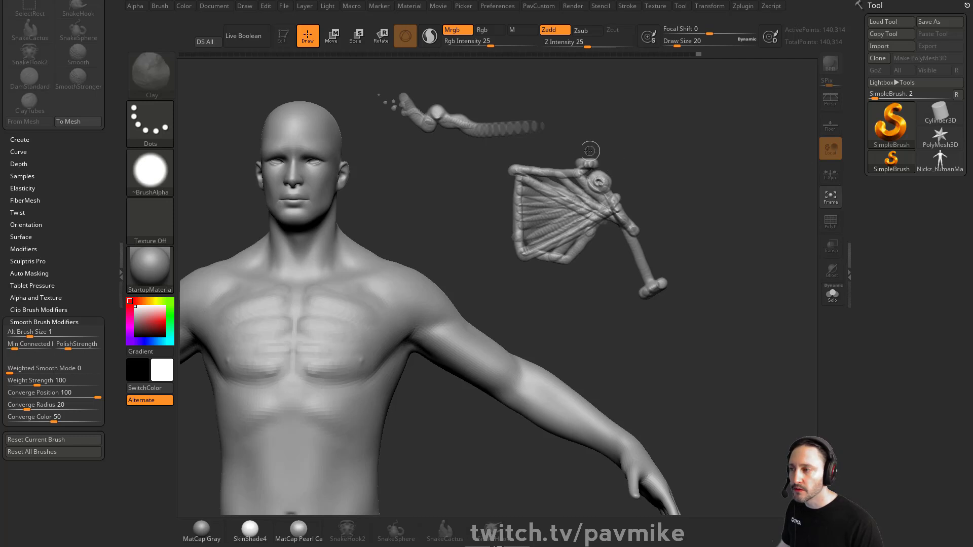
mouse_move(597, 163)
mouse_down()
mouse_move(631, 196)
mouse_move(634, 229)
mouse_up()
drag(587, 178, 629, 213)
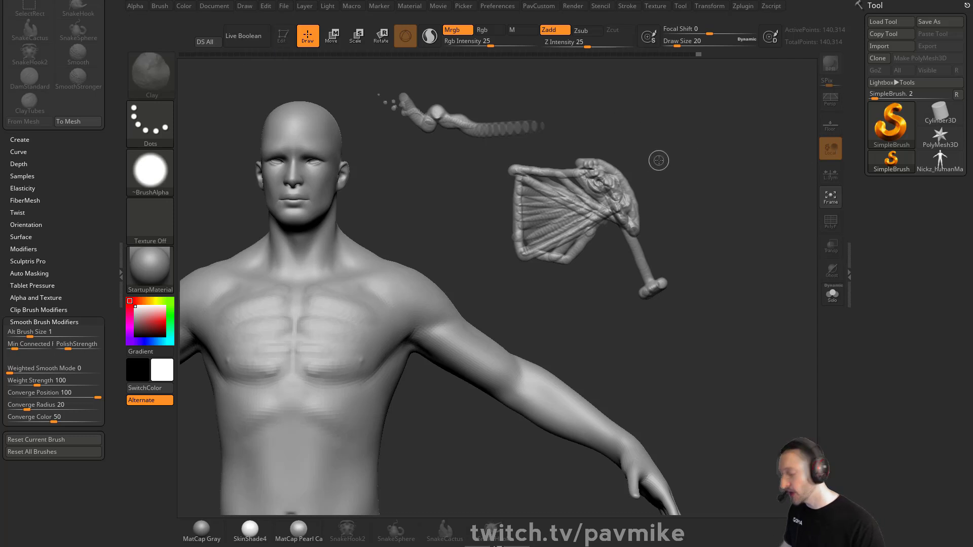
- Clear the canvas, place the Nickz_humanMaleAverage figure on it in edit mode, and frame the upper body
key(ctrl)
key(ctrl+n)
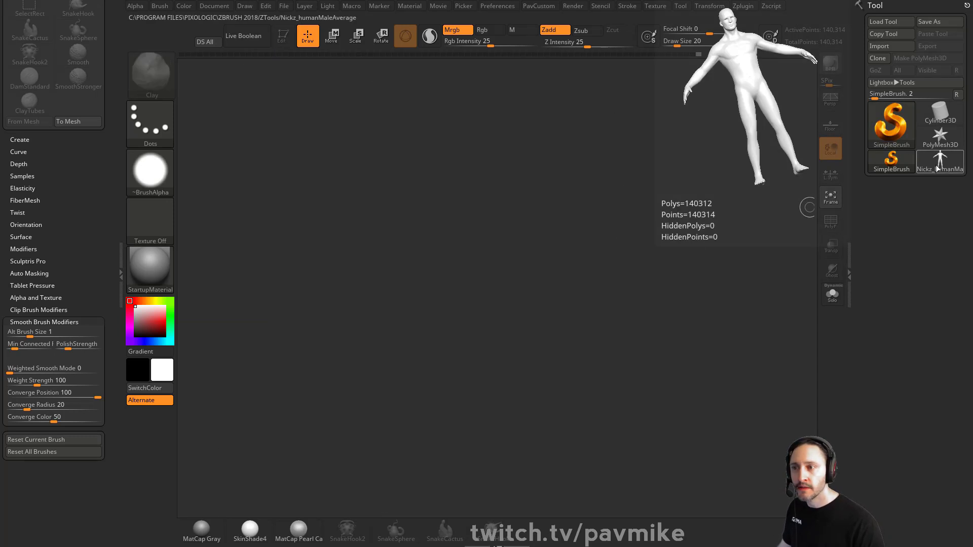
click(940, 165)
drag(431, 337, 466, 349)
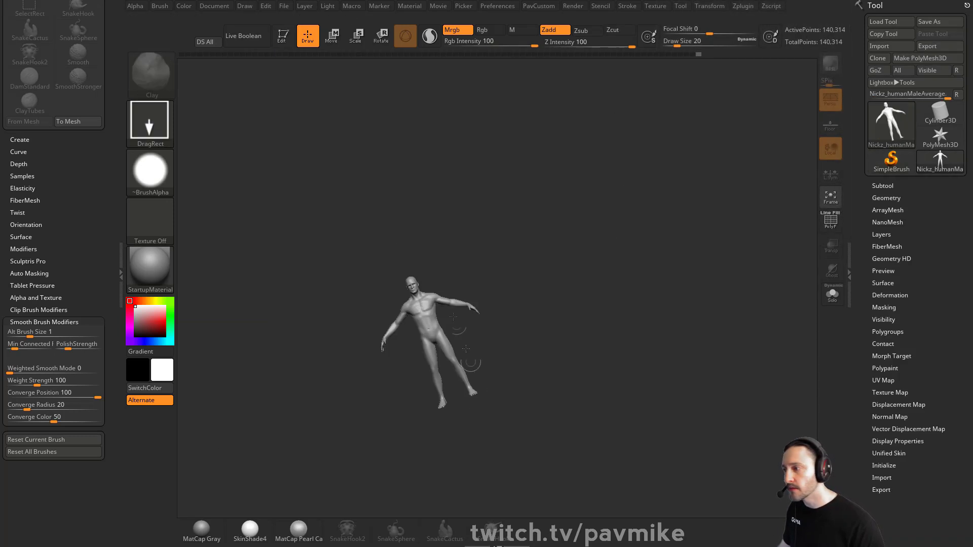
click(283, 36)
mouse_move(567, 253)
shift+mouse_down()
mouse_move(636, 256)
mouse_move(659, 284)
shift+mouse_up()
mouse_move(710, 218)
mouse_down()
mouse_move(667, 212)
mouse_move(696, 174)
mouse_move(671, 216)
mouse_up()
- With the DamStandard brush at draw size 16, carve a diagonal groove between the front of the shoulder and the chest
key(b)
key(d)
key(s)
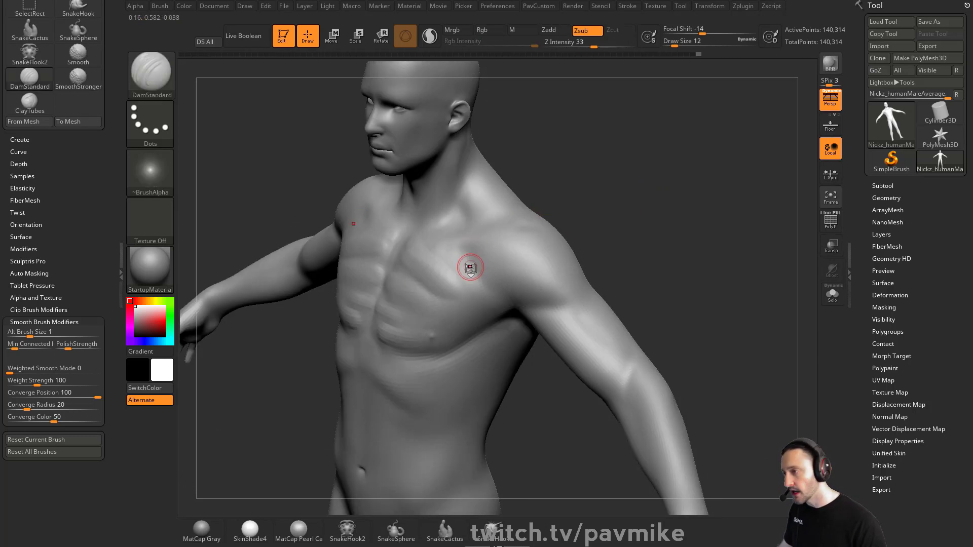
key(s)
drag(464, 261, 467, 261)
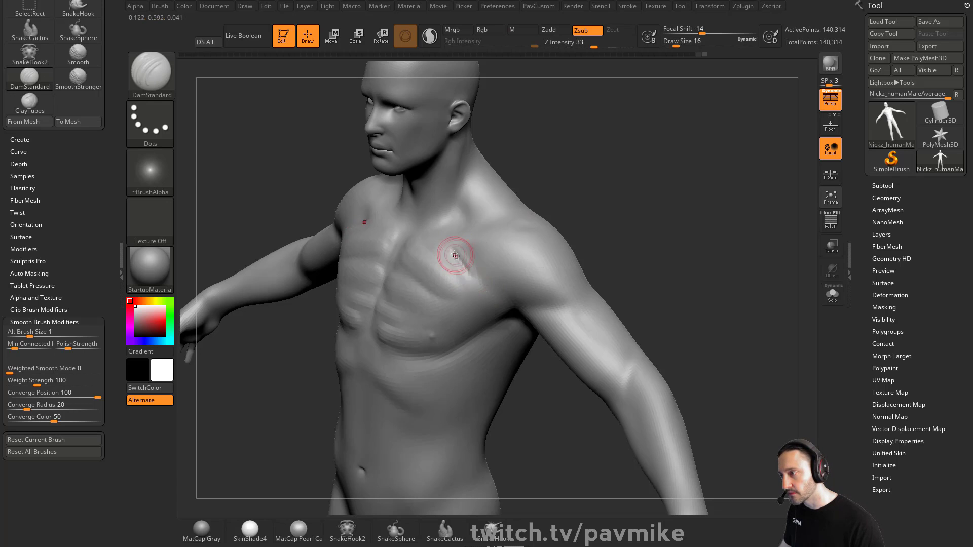
mouse_move(604, 206)
mouse_down()
mouse_move(468, 255)
mouse_move(489, 289)
mouse_up()
drag(606, 253, 547, 265)
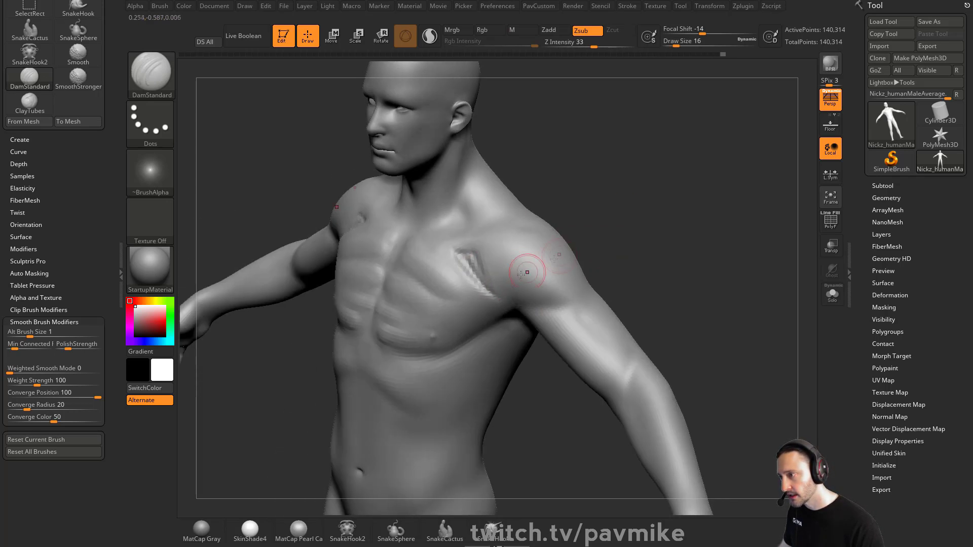
drag(466, 258, 497, 295)
drag(603, 250, 580, 248)
mouse_move(462, 253)
mouse_down()
mouse_move(492, 266)
mouse_move(486, 282)
mouse_up()
- Define the groove down the sternum between the pectorals and smooth its surface
mouse_move(603, 241)
mouse_down()
mouse_move(646, 228)
mouse_move(655, 204)
mouse_move(586, 178)
mouse_up()
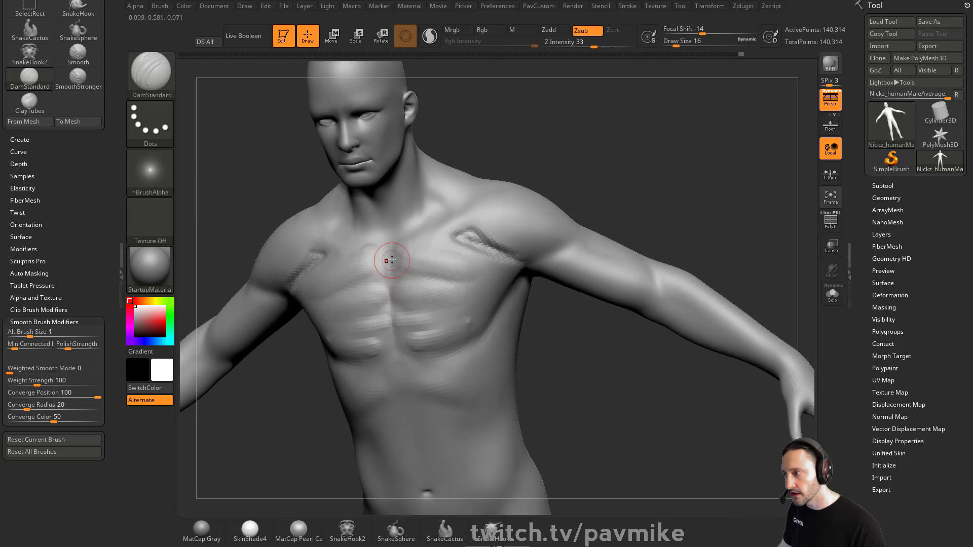
drag(390, 263, 389, 283)
drag(527, 165, 558, 164)
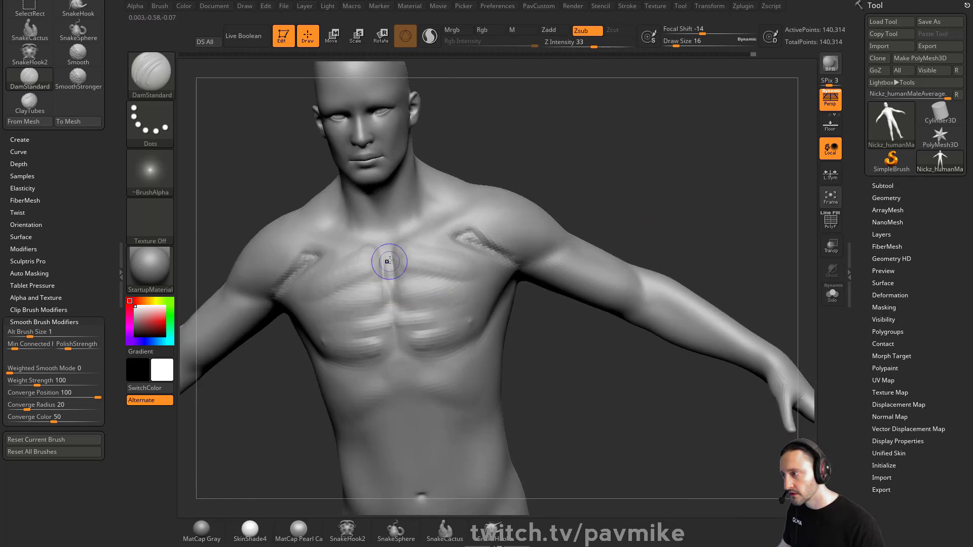
mouse_move(389, 261)
shift+mouse_down()
mouse_move(404, 318)
mouse_move(399, 355)
shift+mouse_up()
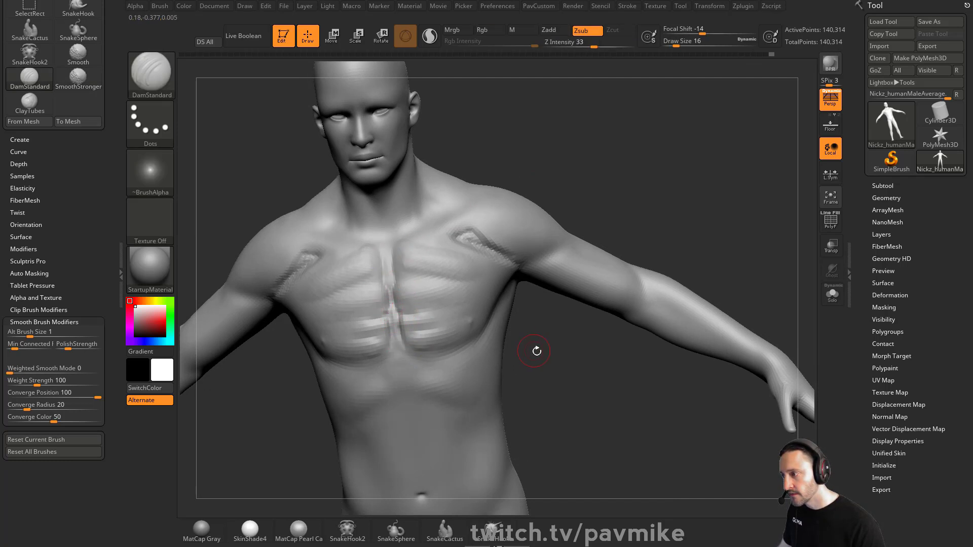
drag(536, 351, 545, 351)
shift+drag(389, 310, 394, 330)
- Carve the lower edge of the pectoral from the sternum up to the armpit and smooth it
drag(562, 346, 467, 342)
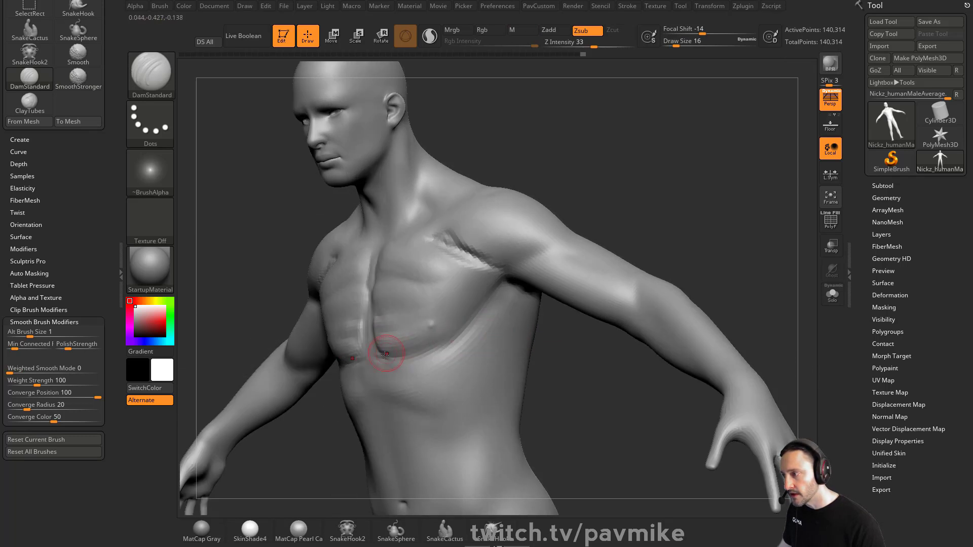
drag(396, 358, 495, 257)
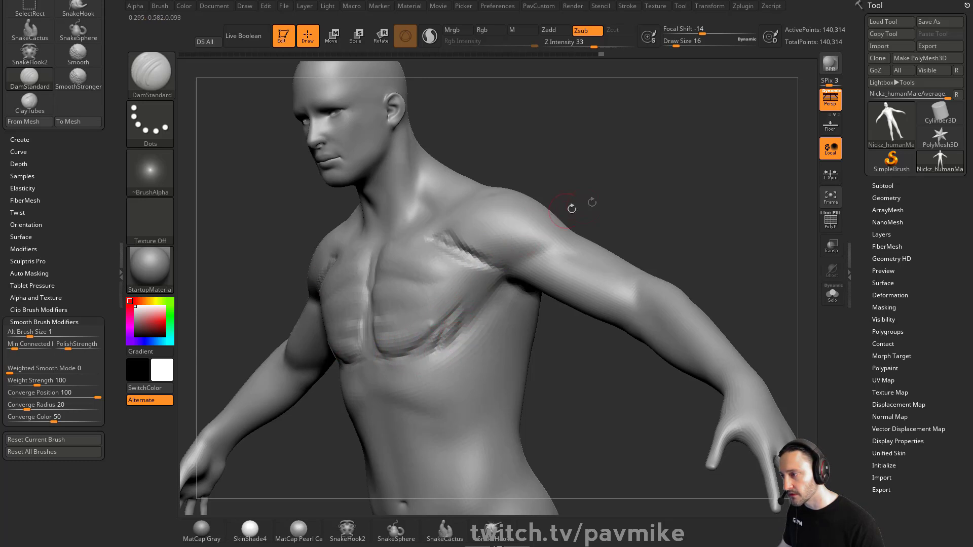
drag(571, 209, 555, 199)
shift+drag(431, 341, 489, 279)
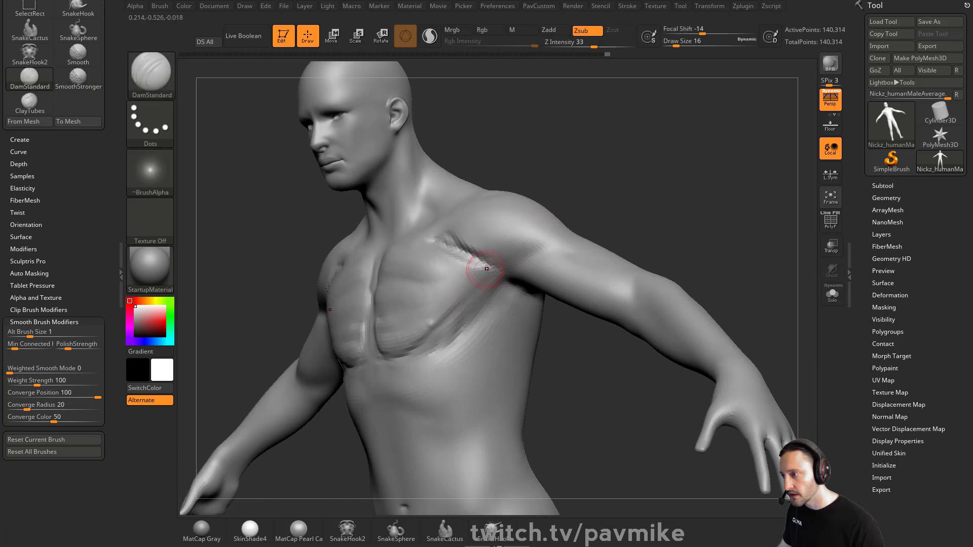
- Smooth the crease between the shoulder and chest and the outer edge of the pectoral
mouse_move(608, 187)
mouse_down()
mouse_move(669, 178)
mouse_move(667, 165)
mouse_move(639, 168)
mouse_up()
shift+drag(471, 261, 474, 245)
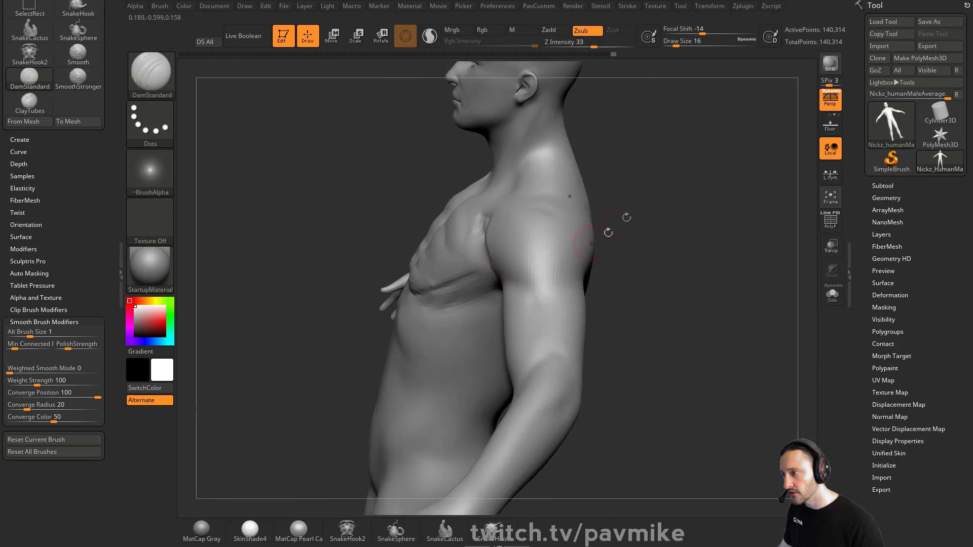
drag(627, 217, 702, 205)
alt+drag(702, 205, 581, 267)
shift+drag(485, 304, 456, 316)
- Carve pectoral fibre lines across the chest, running from the sternum and lower edge and converging toward the armpit
drag(591, 222, 570, 237)
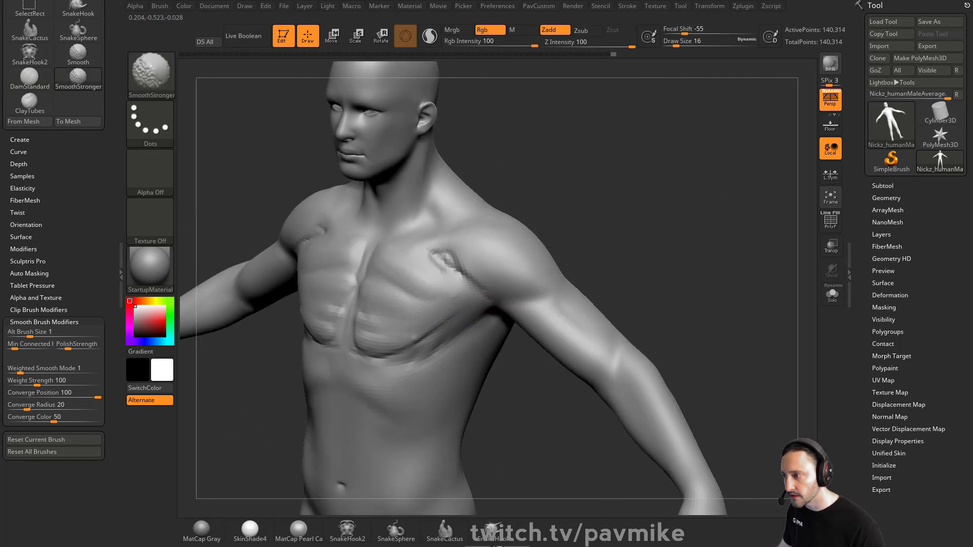
drag(362, 272, 472, 307)
drag(388, 247, 454, 287)
drag(407, 250, 465, 286)
mouse_move(605, 241)
mouse_down()
mouse_move(701, 204)
mouse_move(593, 226)
mouse_up()
drag(387, 333, 482, 278)
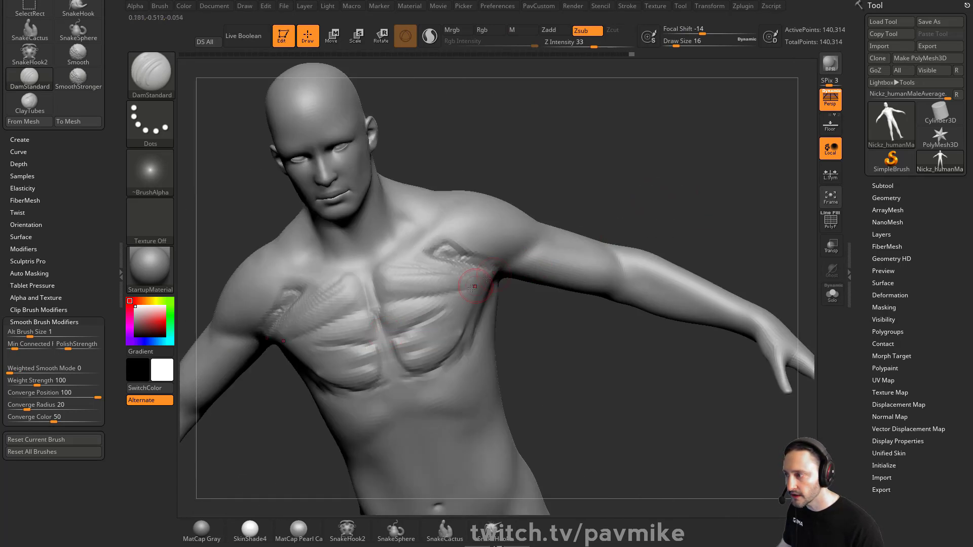
drag(563, 338, 548, 330)
drag(404, 349, 506, 281)
mouse_move(419, 319)
mouse_down()
mouse_move(485, 272)
mouse_move(477, 282)
mouse_up()
drag(553, 349, 569, 324)
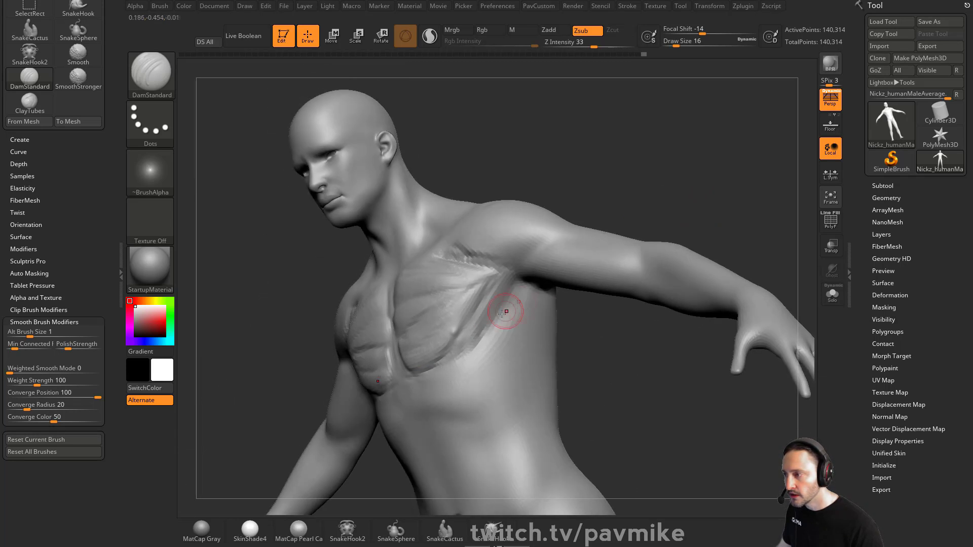
mouse_move(494, 275)
mouse_down()
mouse_move(486, 321)
mouse_move(502, 291)
mouse_up()
- Open the geometry settings, try smoothing the chest fibres, and undo the smoothing
drag(594, 198, 689, 239)
click(887, 198)
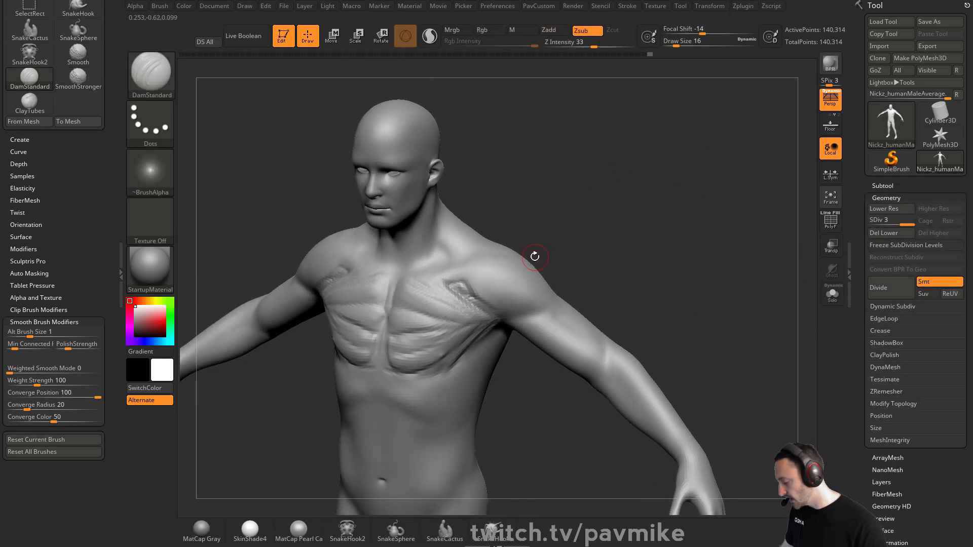
shift+drag(424, 326, 476, 303)
key(ctrl+z)
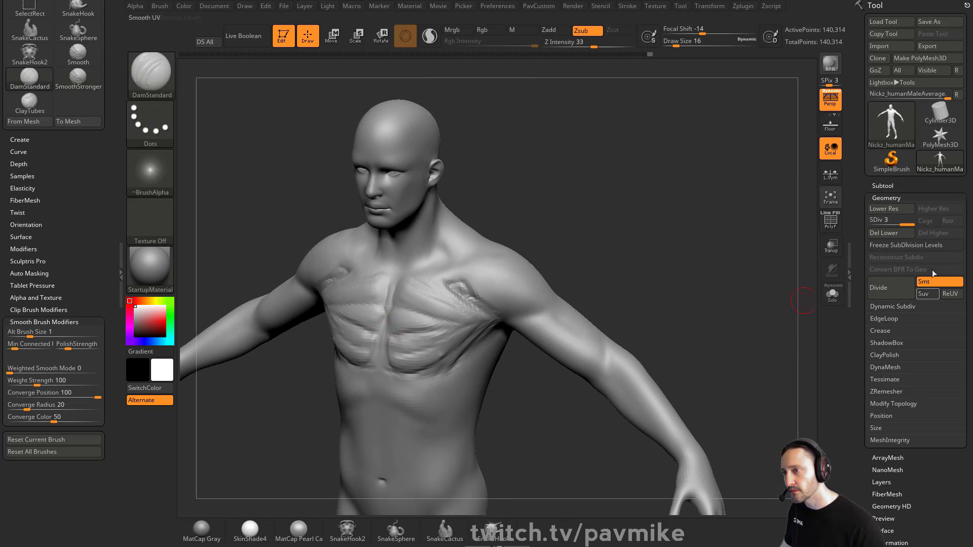
- Lower the smoothing brush's Z Intensity to 27 and soften the chest fibres and the shoulder grooves
key(shift)
drag(606, 46, 589, 46)
shift+drag(418, 280, 431, 330)
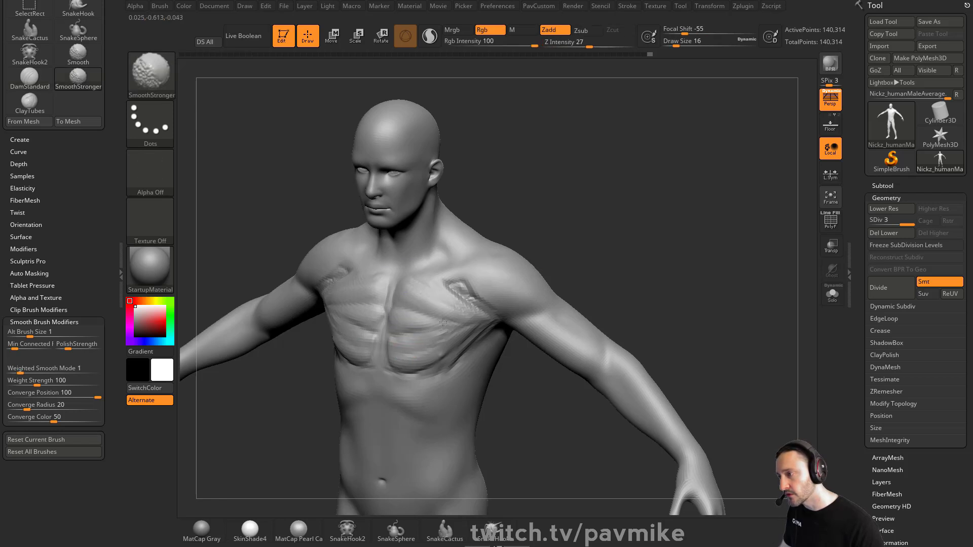
mouse_move(579, 257)
mouse_down()
mouse_move(695, 203)
mouse_move(625, 236)
mouse_up()
shift+drag(409, 287, 388, 329)
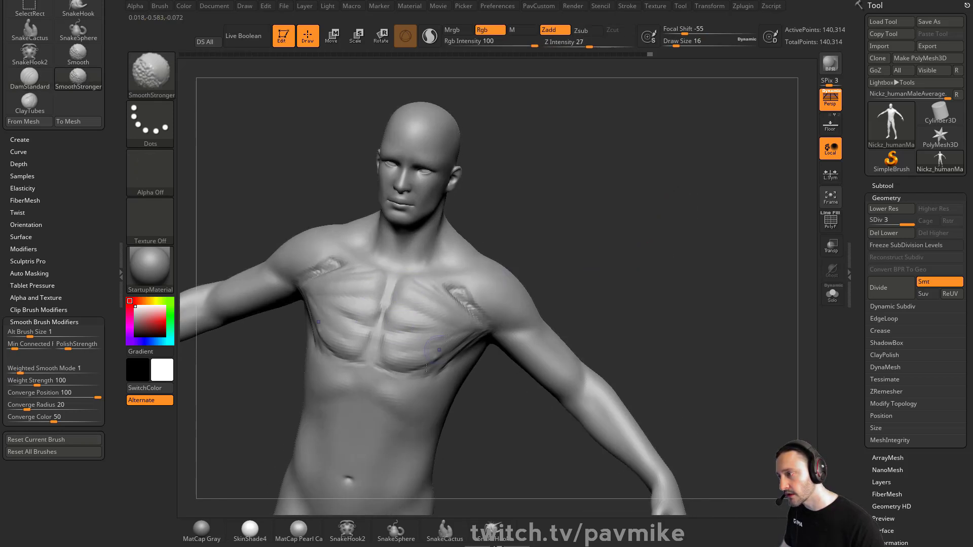
right_drag(426, 368, 388, 368)
shift+drag(389, 368, 468, 300)
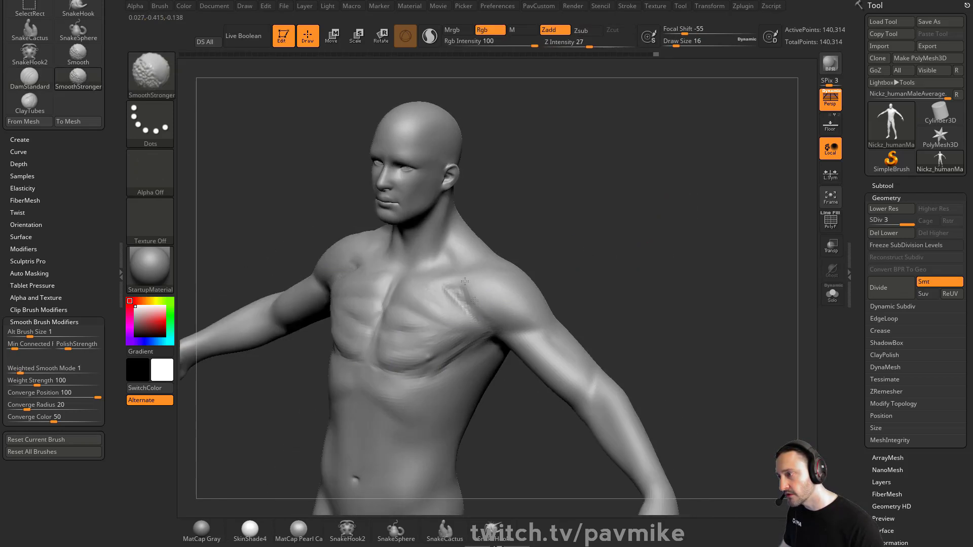
right_drag(468, 300, 434, 289)
mouse_move(563, 282)
mouse_down()
mouse_move(719, 192)
mouse_move(568, 274)
mouse_up()
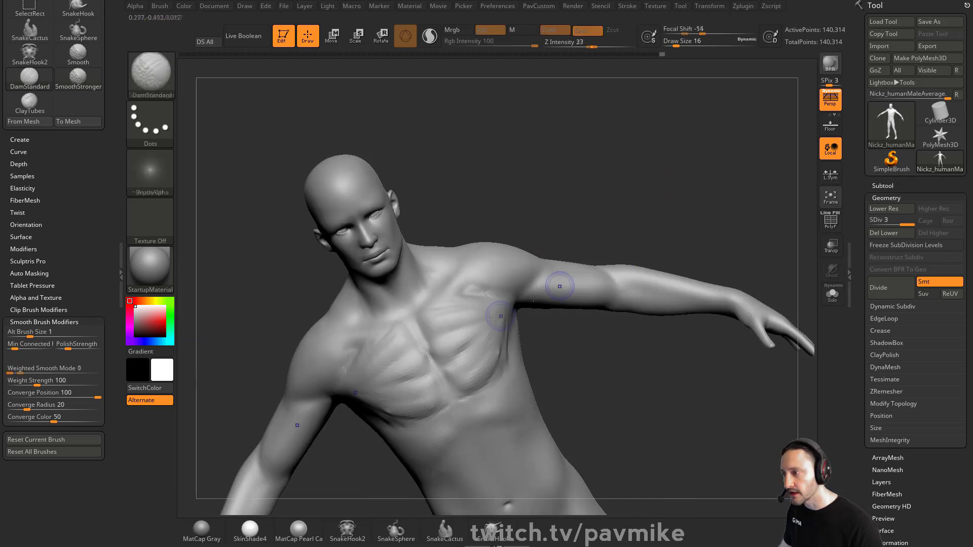
- Soften the carved fibre lines across the upper and outer chest with the SmoothStronger brush
right_drag(467, 349, 481, 350)
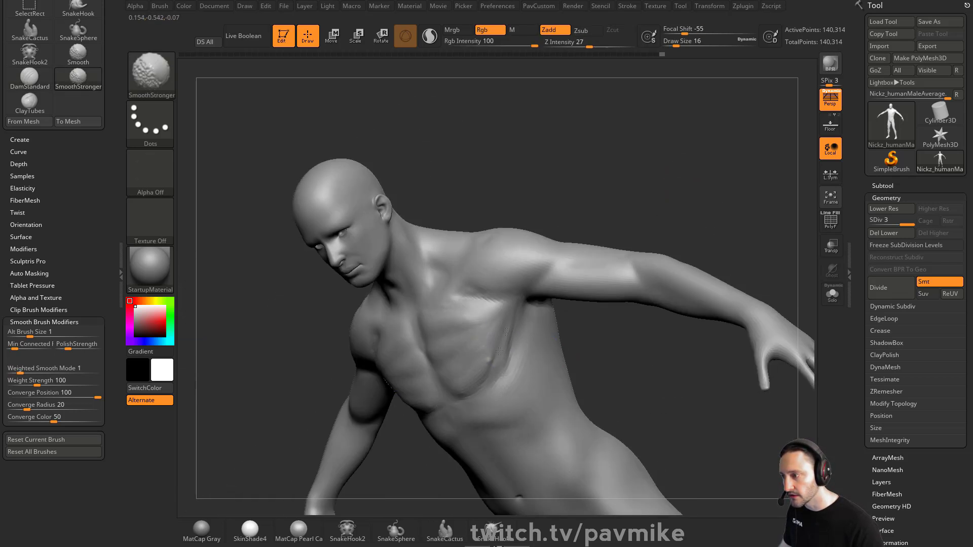
mouse_move(612, 219)
mouse_down()
mouse_move(684, 180)
mouse_move(603, 226)
mouse_up()
shift+drag(477, 307, 502, 294)
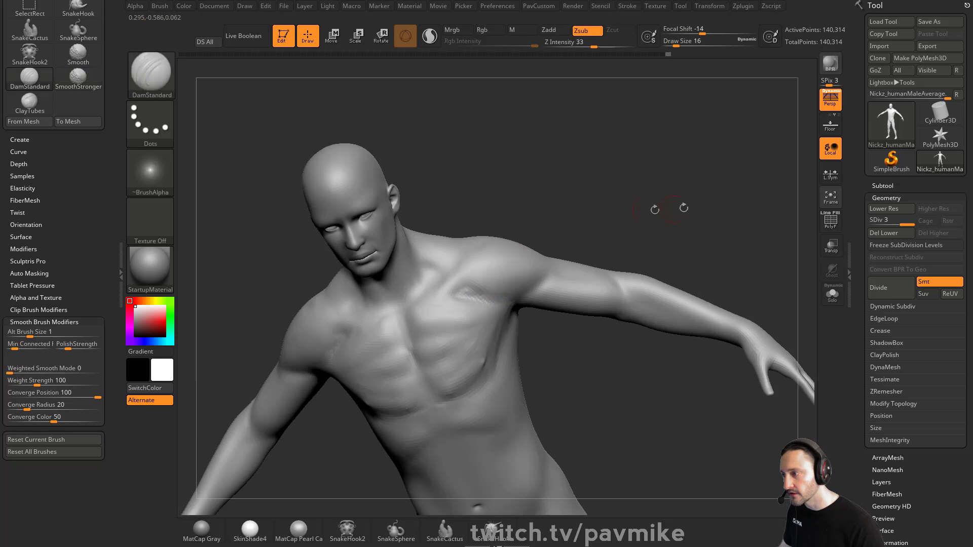
mouse_move(653, 211)
mouse_down()
mouse_move(681, 190)
mouse_move(423, 336)
mouse_up()
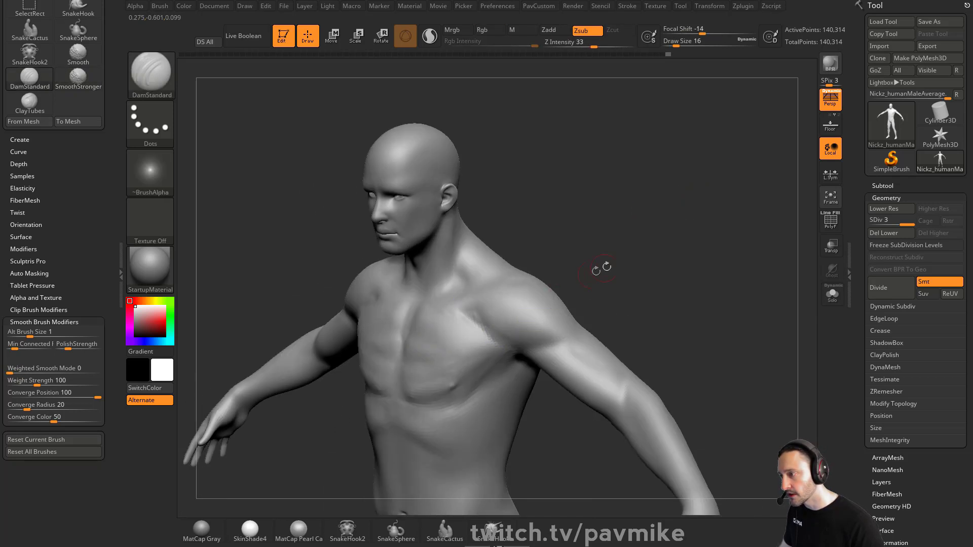
drag(600, 265, 421, 355)
drag(591, 265, 439, 330)
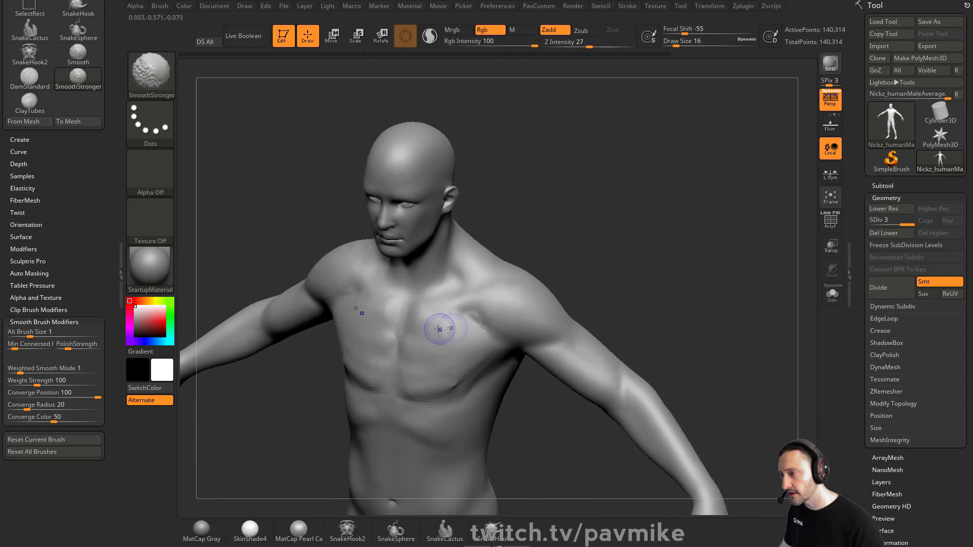
mouse_move(657, 251)
mouse_down()
mouse_move(729, 220)
mouse_move(668, 235)
mouse_move(613, 213)
mouse_move(412, 310)
mouse_up()
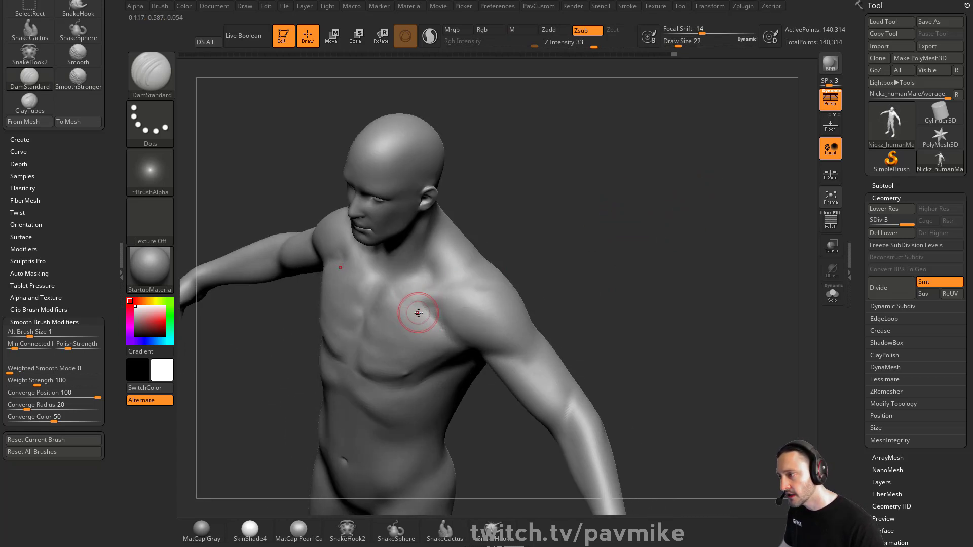
- Add volume to the upper chest with the Standard brush at draw size 23, and smooth it into the lower pectoral
mouse_move(579, 296)
mouse_down()
mouse_move(604, 247)
mouse_move(573, 230)
mouse_move(578, 264)
mouse_move(634, 288)
mouse_move(548, 304)
mouse_up()
key(b)
key(s)
key(t)
key(shift)
key(s)
drag(389, 305, 415, 307)
shift+drag(428, 372, 445, 354)
key(shift)
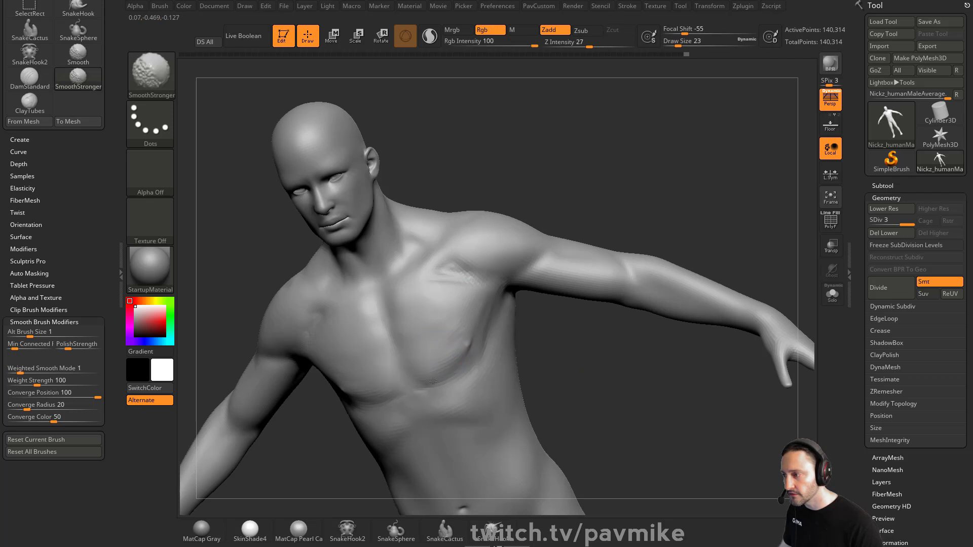
mouse_move(639, 253)
shift+mouse_down()
mouse_move(695, 183)
mouse_move(612, 230)
mouse_move(451, 293)
mouse_move(656, 254)
mouse_move(532, 274)
mouse_move(558, 253)
mouse_move(613, 246)
mouse_move(390, 347)
shift+mouse_up()
mouse_move(672, 260)
mouse_down()
mouse_move(415, 269)
mouse_move(599, 262)
mouse_move(685, 245)
mouse_move(609, 251)
mouse_up()
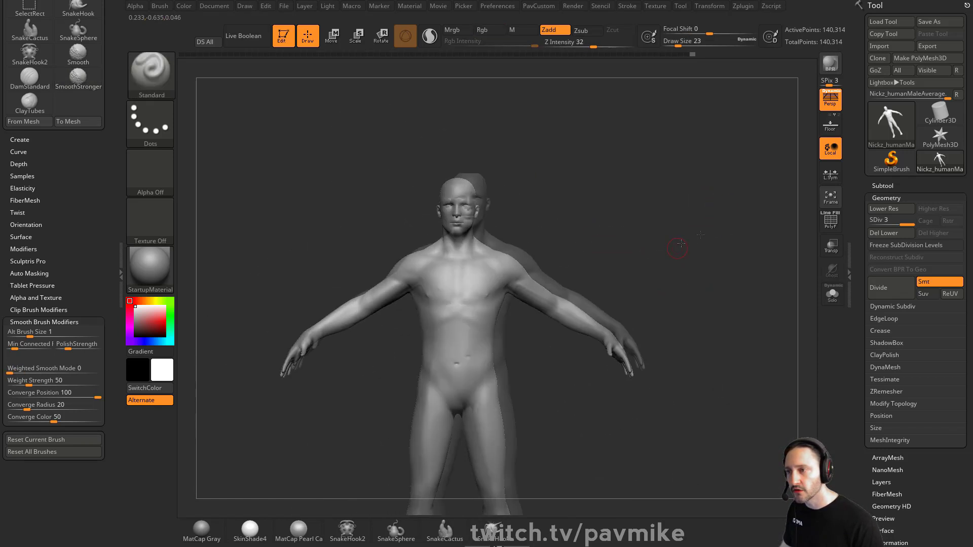